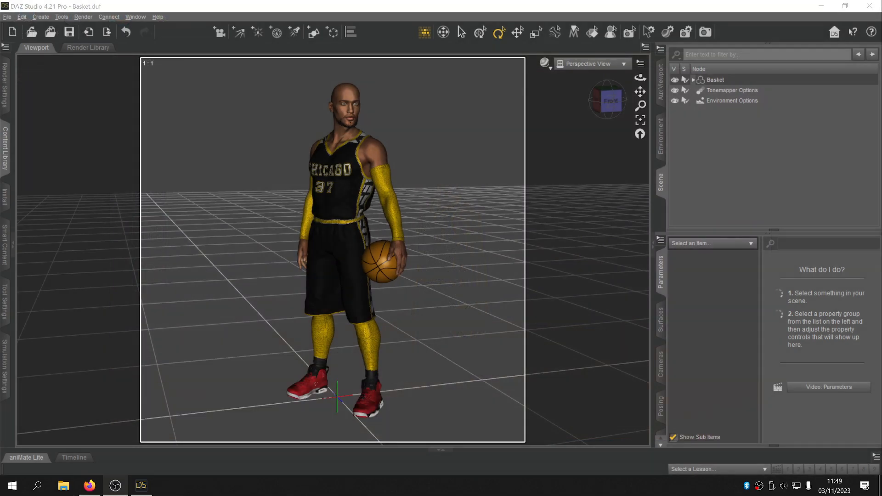
Switch to Firefox and review the Daz to Unity Bridge product page and the Lynx Render Studio Free 0.1 download post
left_click(90, 486)
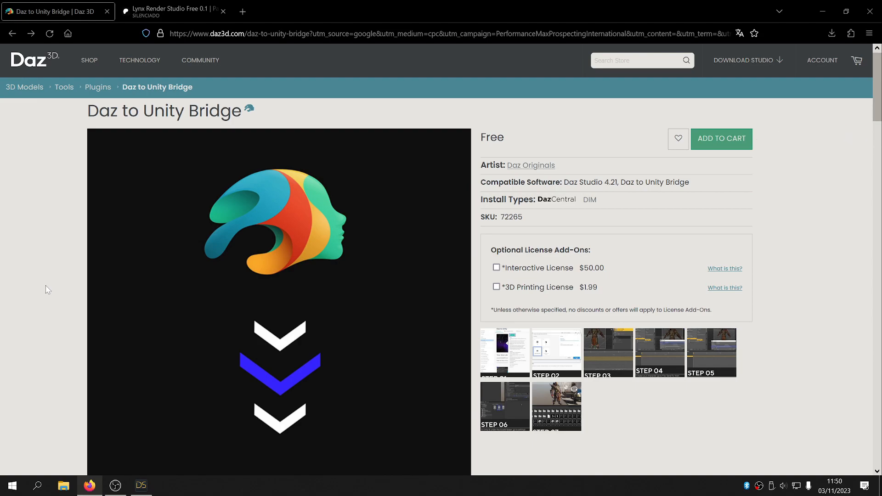
left_click(174, 9)
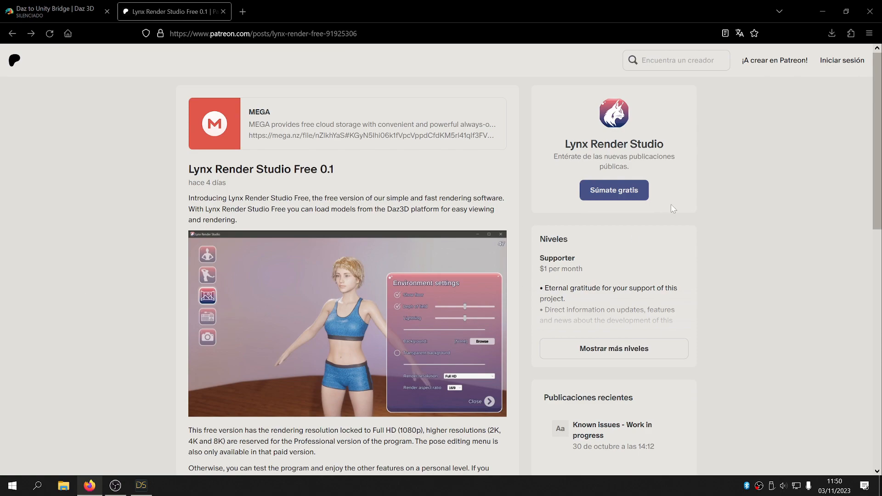
left_click(827, 6)
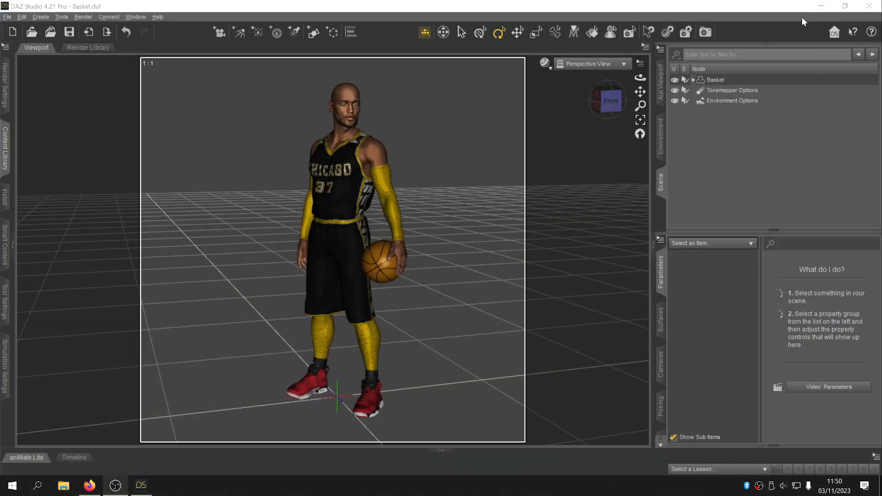
Extract the Lynx Render Studio Free 0.1 archive onto the desktop and place the extracted folder beside the archive
left_click(821, 7)
left_click(29, 78)
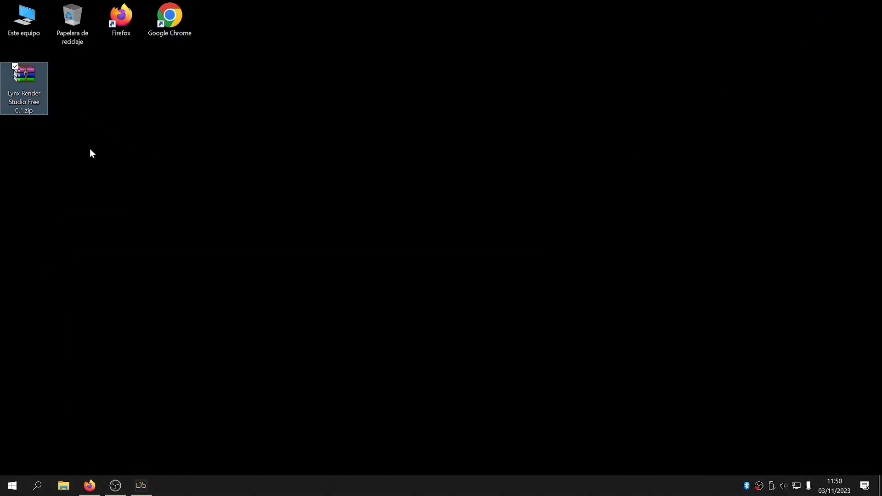
right_click(23, 76)
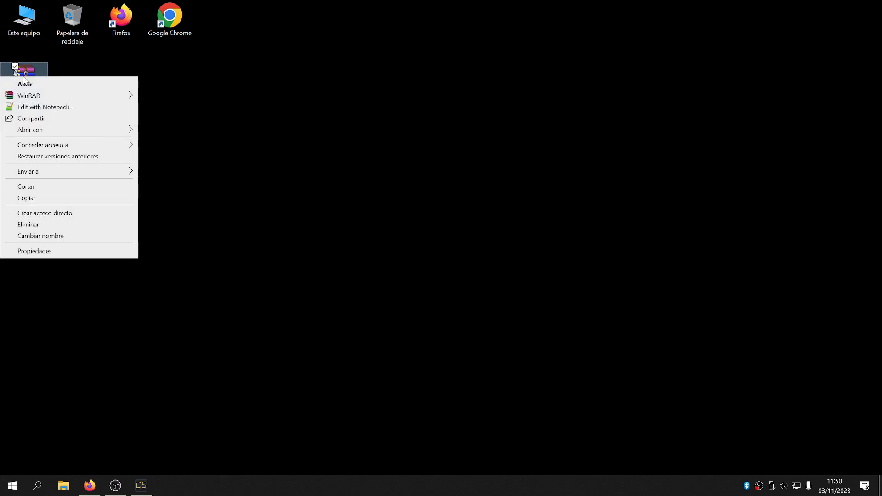
mouse_move(96, 95)
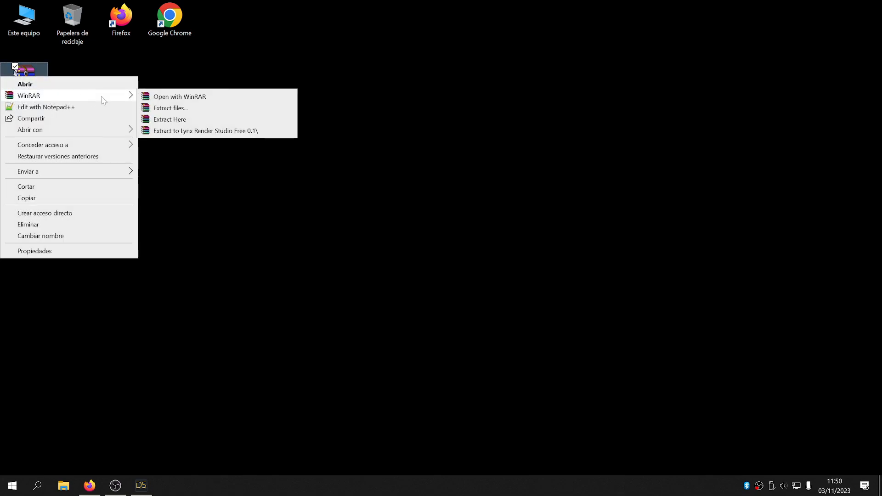
left_click(180, 120)
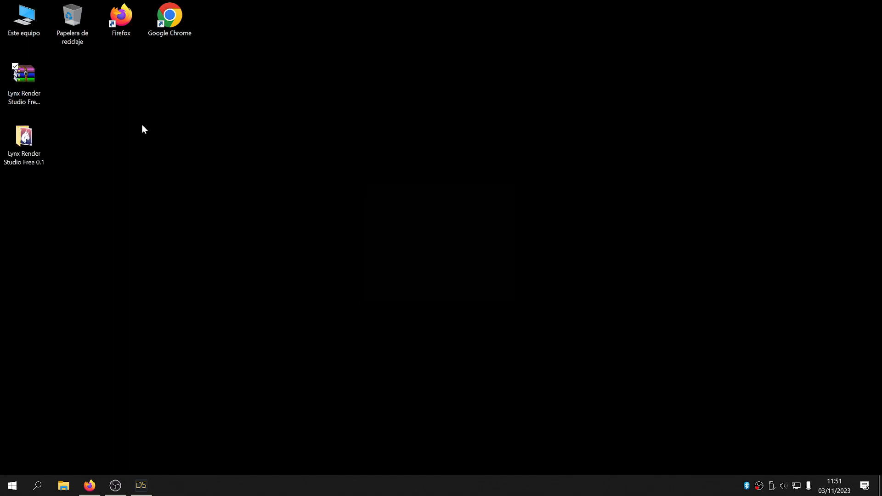
left_click_drag(24, 138, 72, 85)
left_click(74, 154)
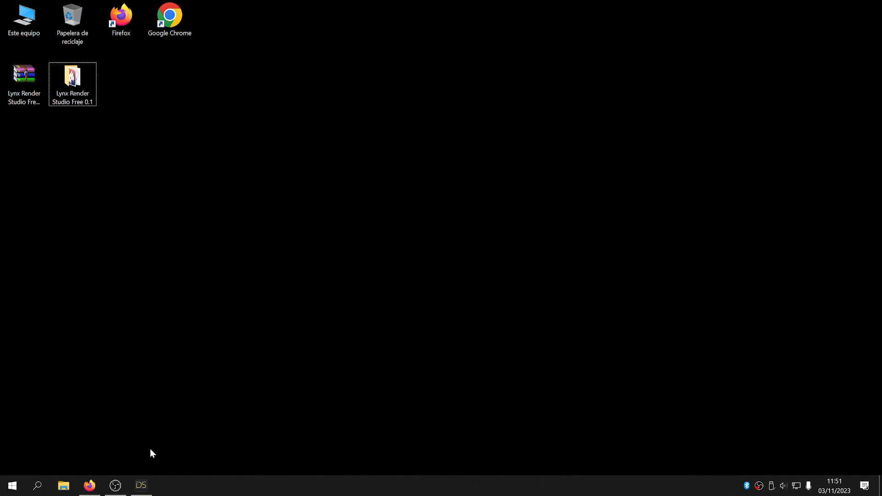
Switch to DAZ Studio and check where the Daz To Unity export command is available
left_click(142, 485)
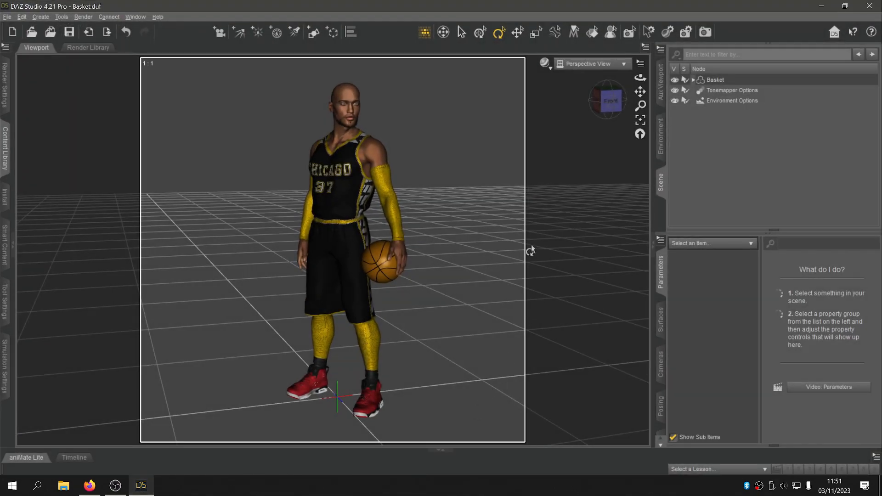
left_click(10, 19)
mouse_move(40, 189)
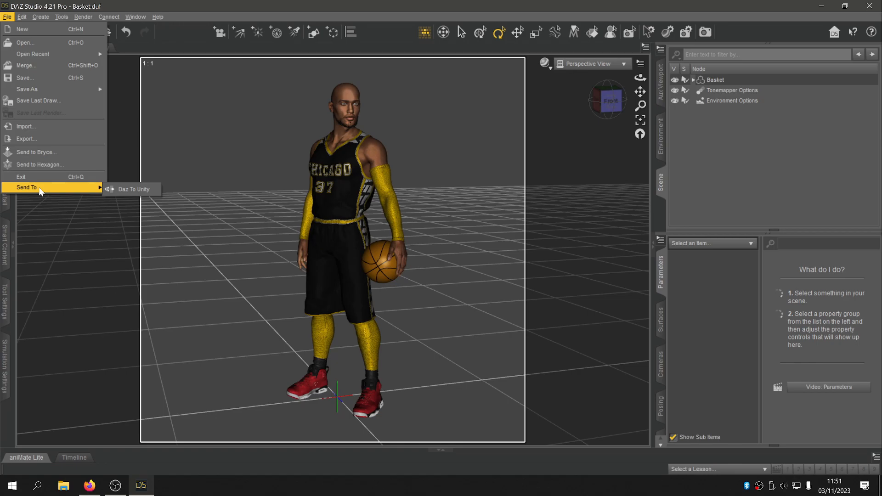
left_click(546, 221)
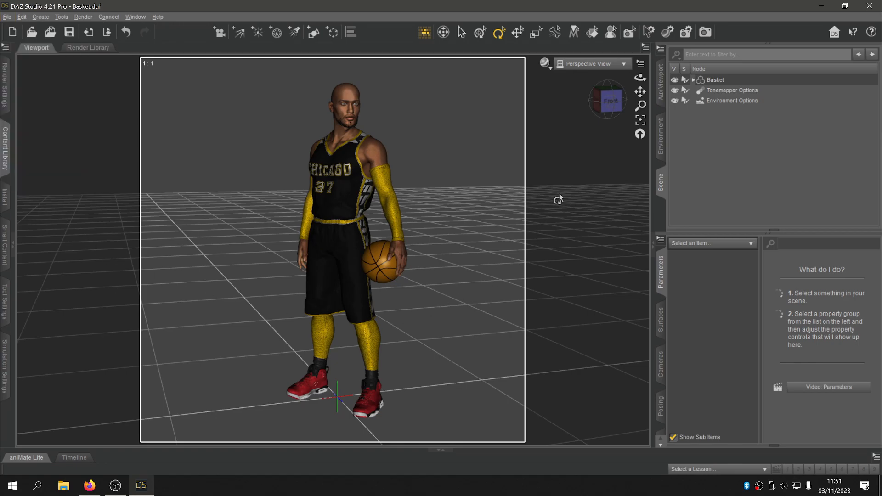
Select the Basket figure in the scene and start sending it through the Daz To Unity bridge
left_click(711, 79)
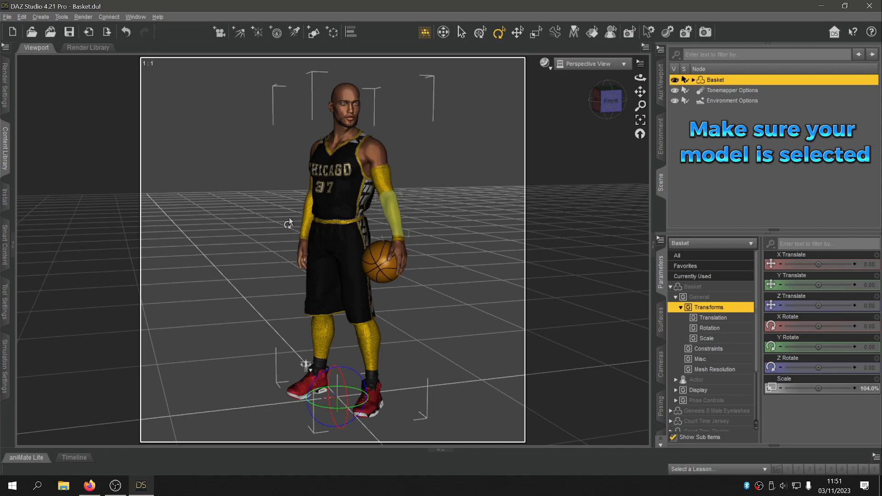
left_click(8, 18)
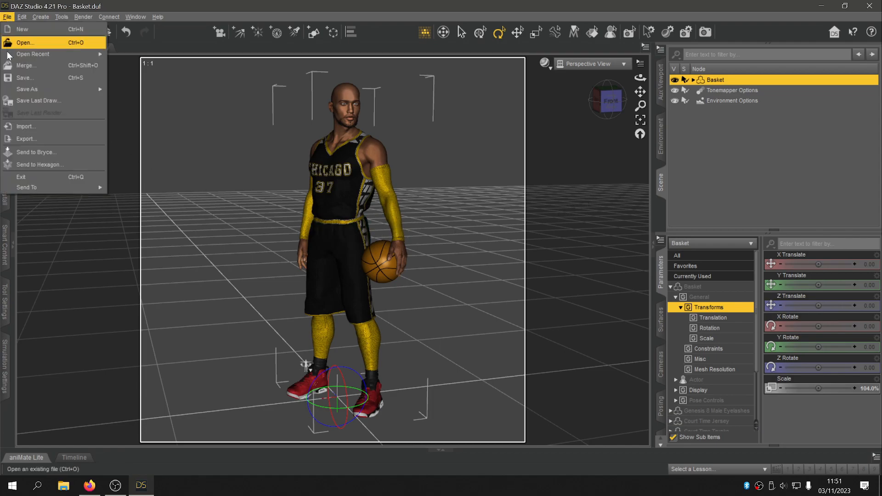
mouse_move(99, 187)
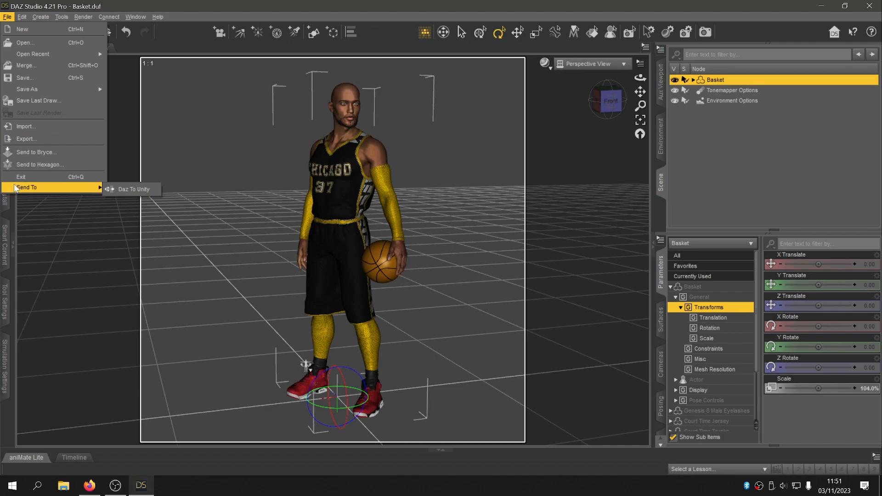
left_click(133, 190)
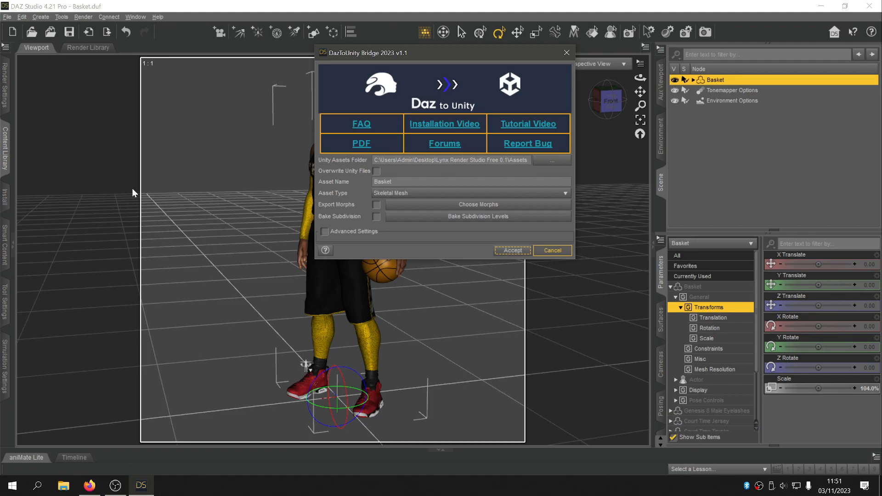
Set the Unity assets folder to the Assets folder inside Lynx Render Studio Free 0.1 on the desktop
left_click(555, 162)
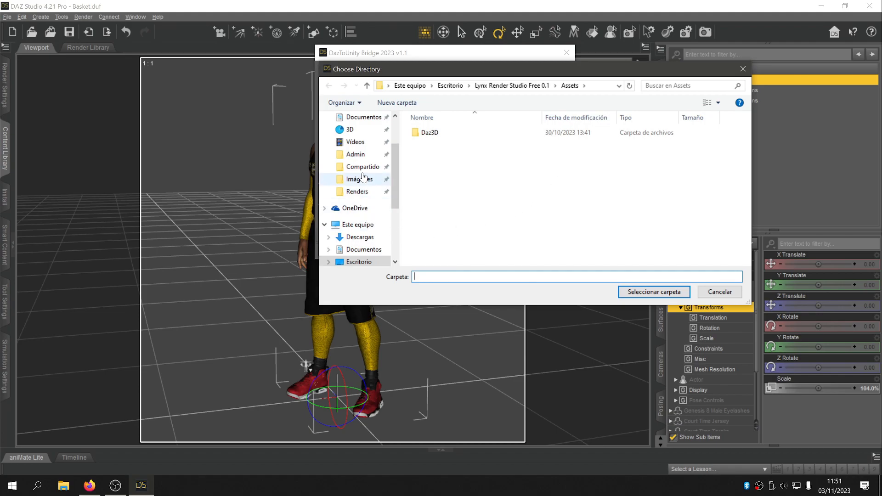
left_click(358, 262)
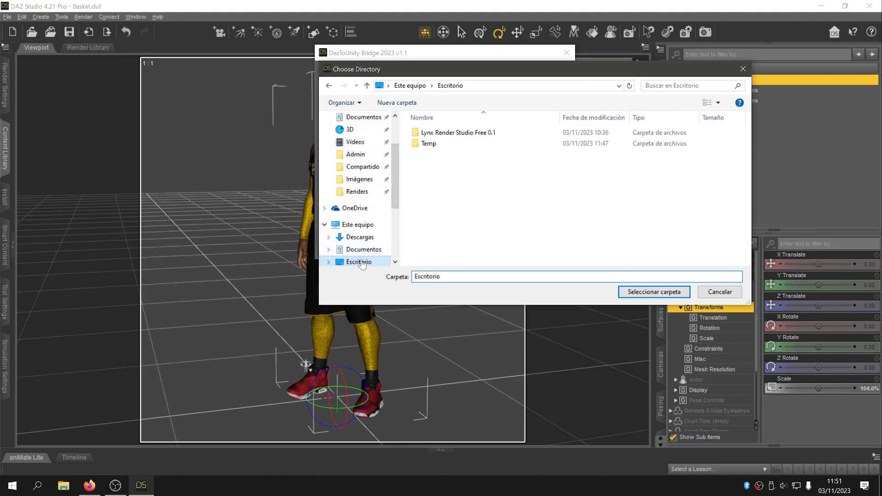
left_click(446, 137)
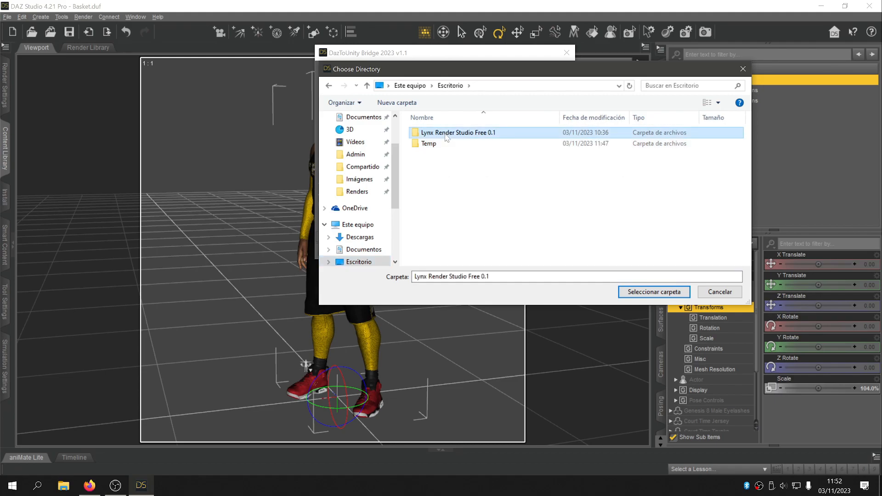
double_click(445, 136)
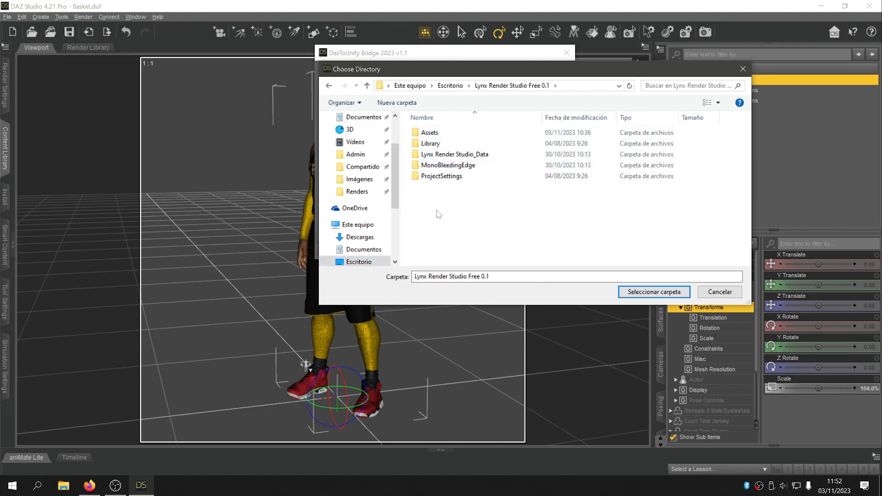
left_click(432, 134)
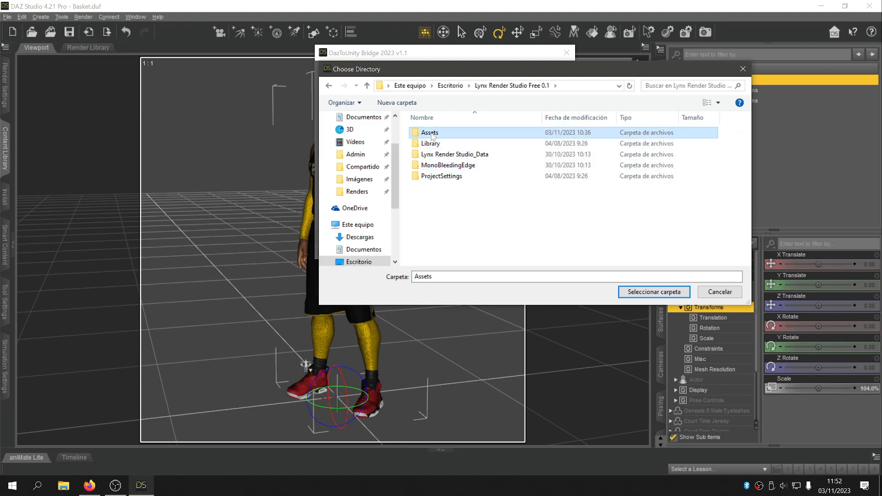
left_click(647, 293)
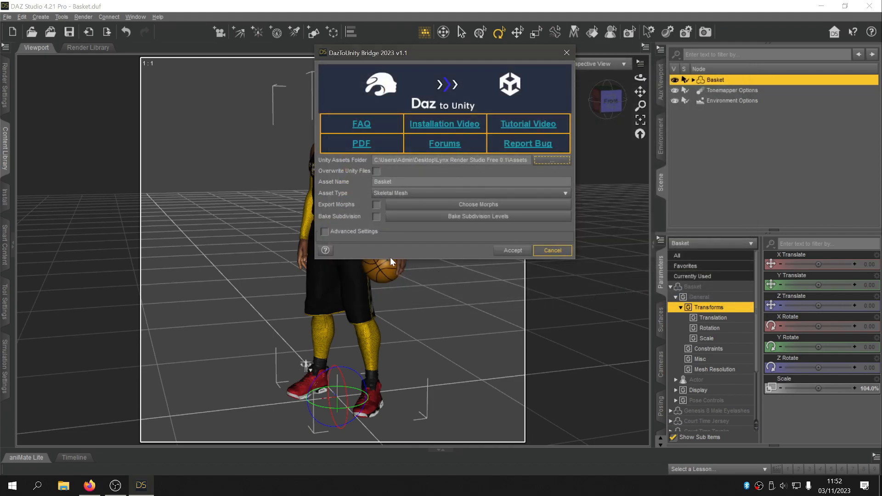
Show the bridge's advanced settings and export the Basket figure as FBX with Include Subdivision Data turned off
left_click(325, 232)
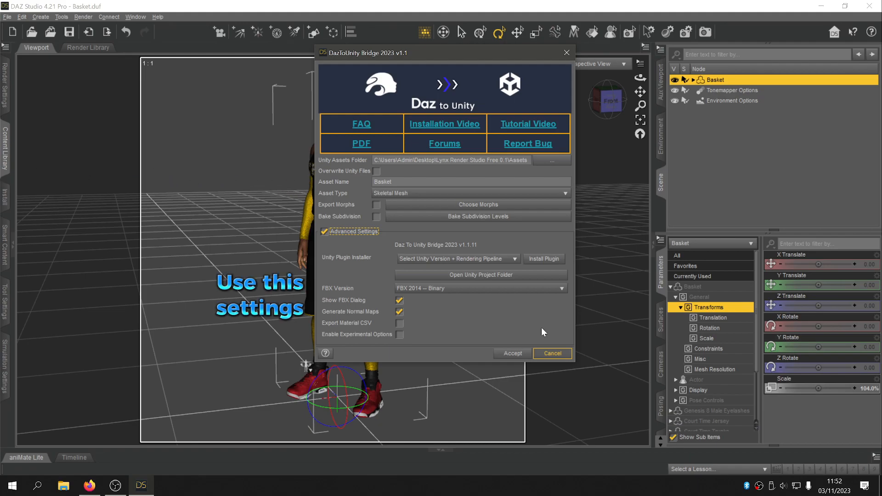
left_click(509, 353)
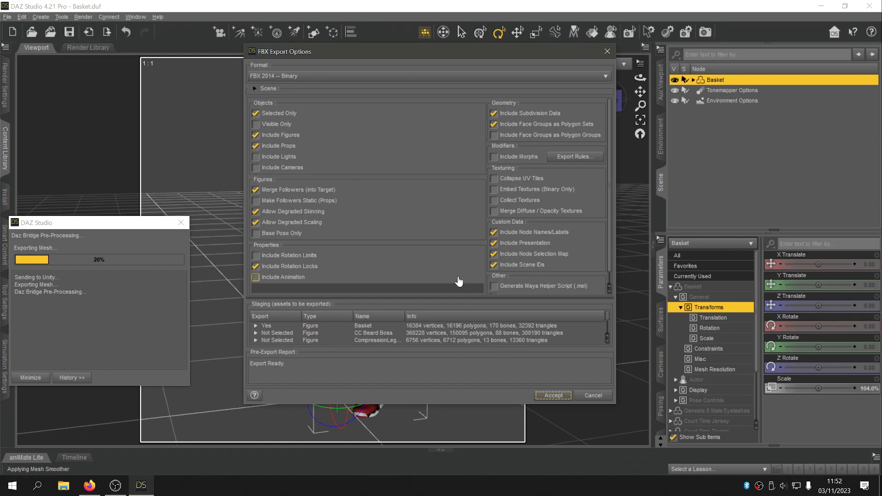
left_click(493, 114)
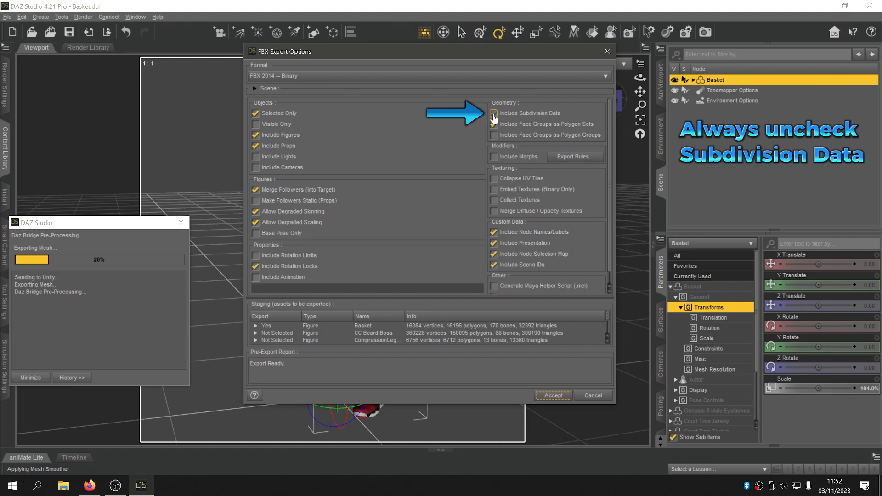
left_click(493, 113)
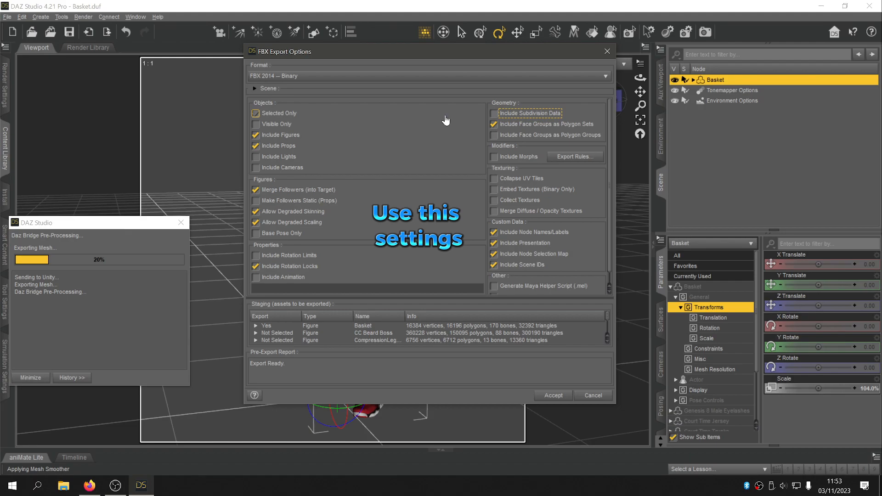
left_click(553, 395)
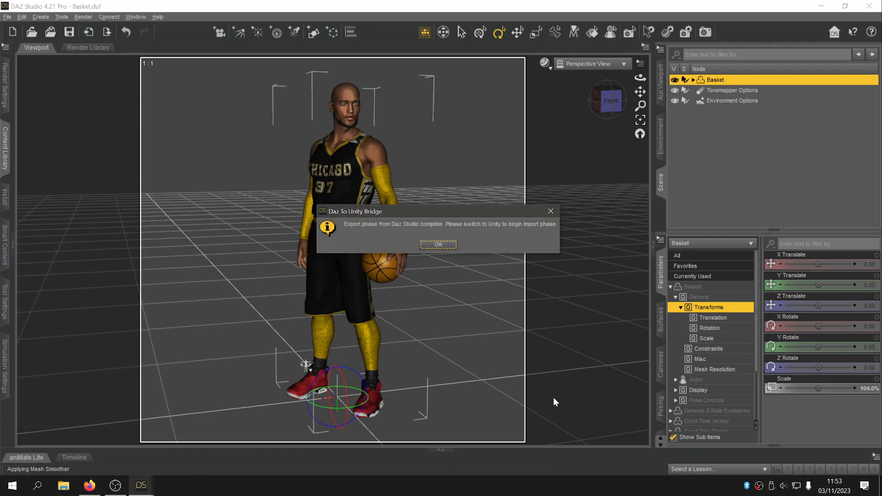
left_click(438, 246)
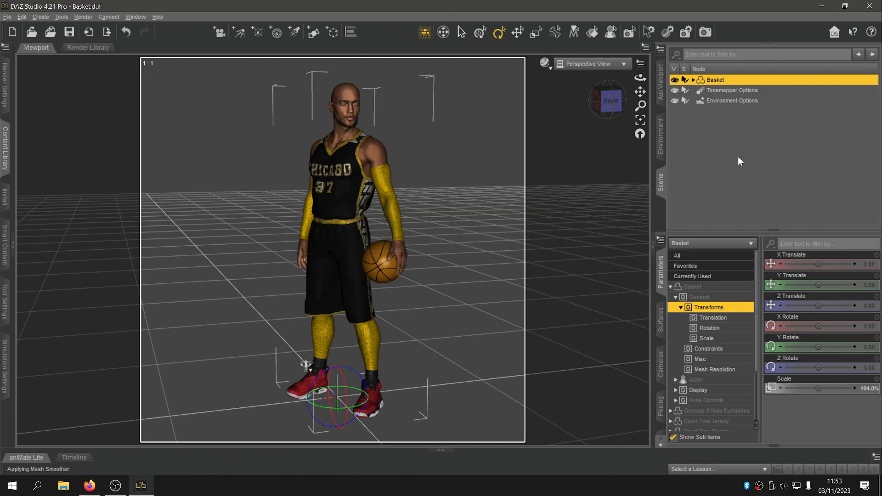
Inspect the exported model folder in Assets > Daz3D of the desktop's Lynx Render Studio Free 0.1 folder, and return to that main folder
left_click(826, 6)
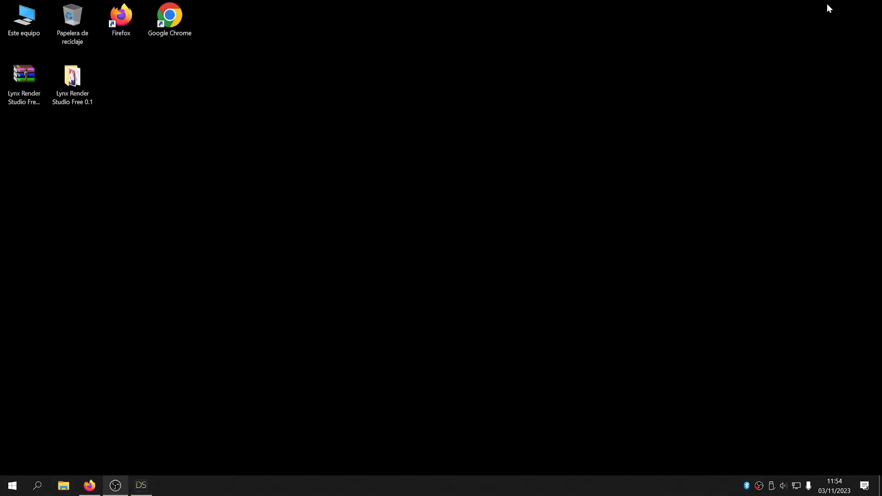
double_click(71, 86)
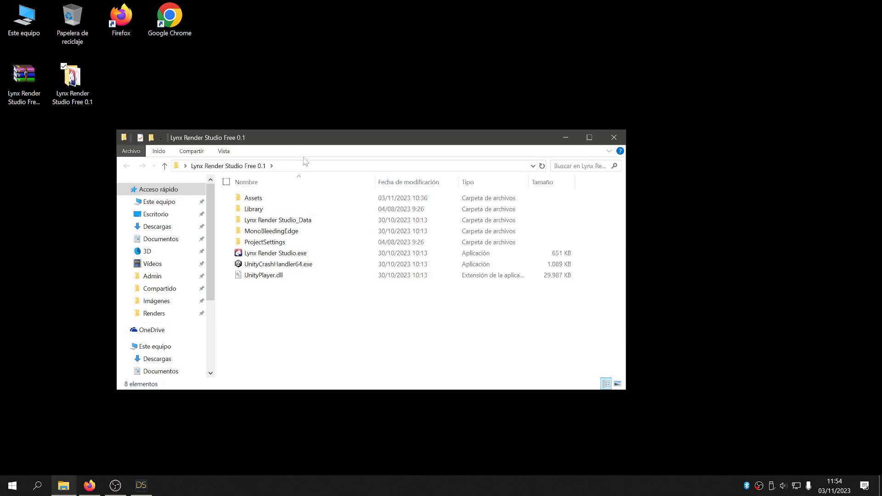
double_click(252, 198)
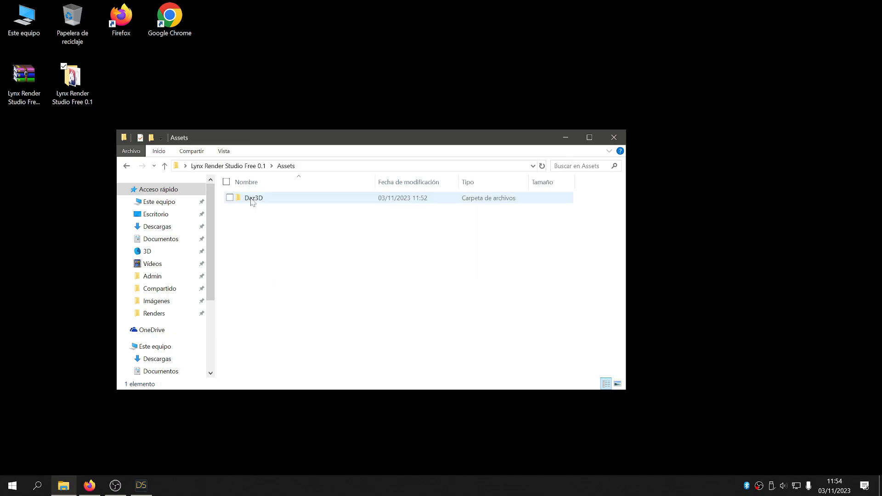
double_click(252, 198)
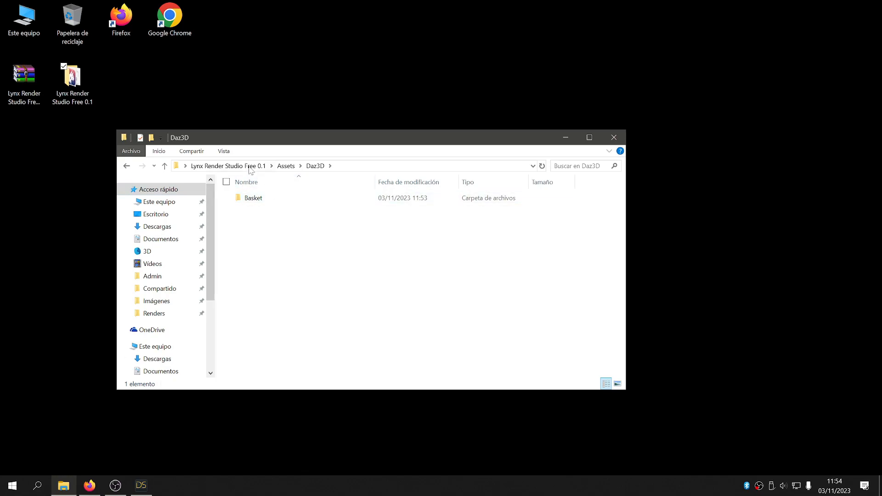
left_click(228, 166)
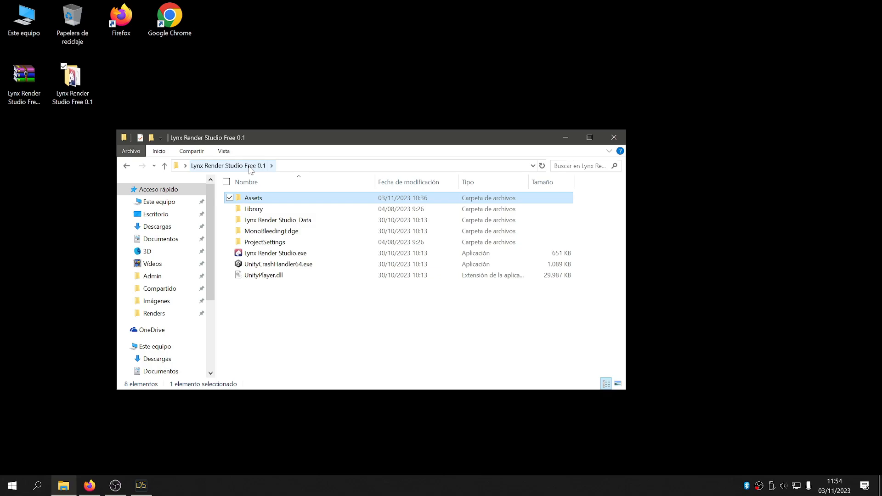
Launch Lynx Render Studio, load the model from the Basket folder in Assets > Daz3D, and dismiss the loading summary
double_click(275, 254)
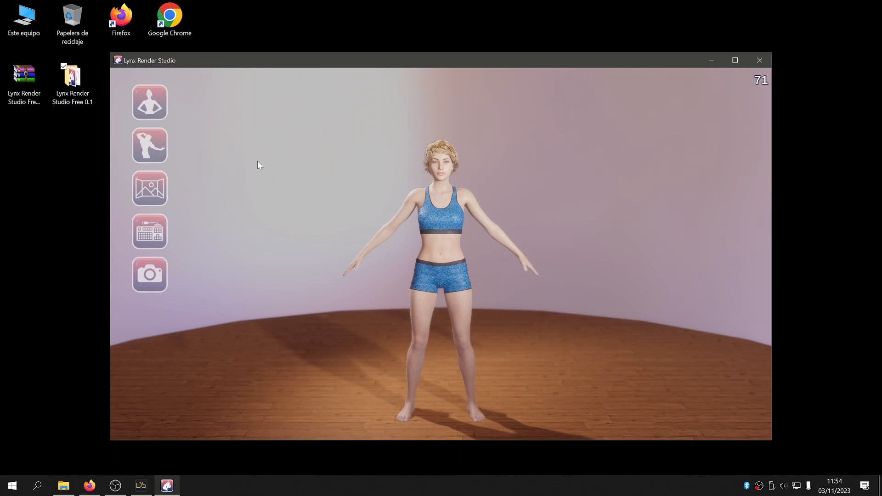
left_click(153, 98)
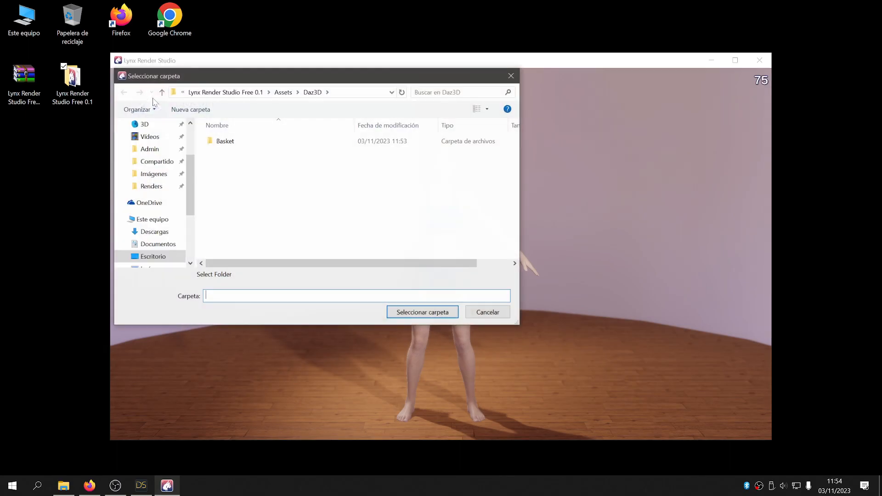
left_click(225, 141)
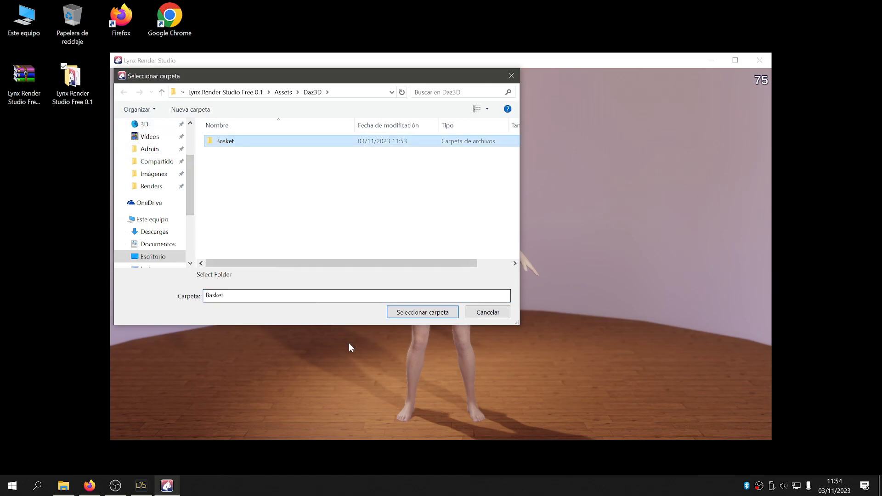
left_click(421, 313)
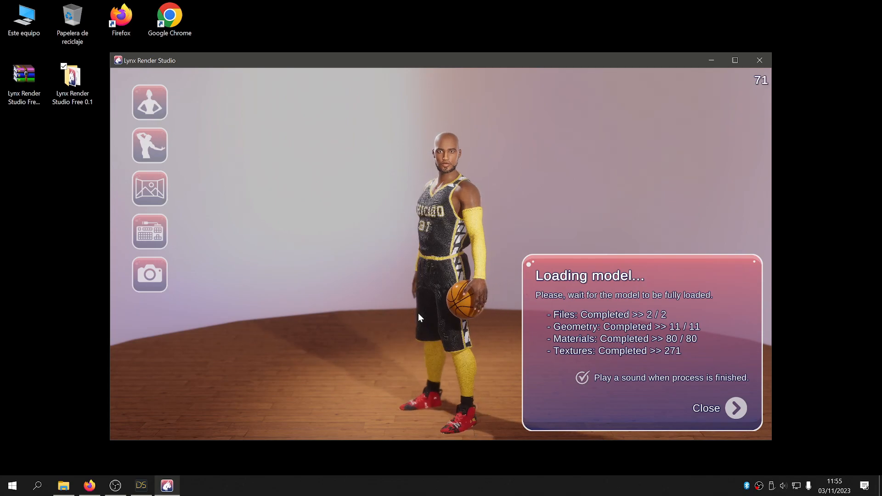
left_click(735, 409)
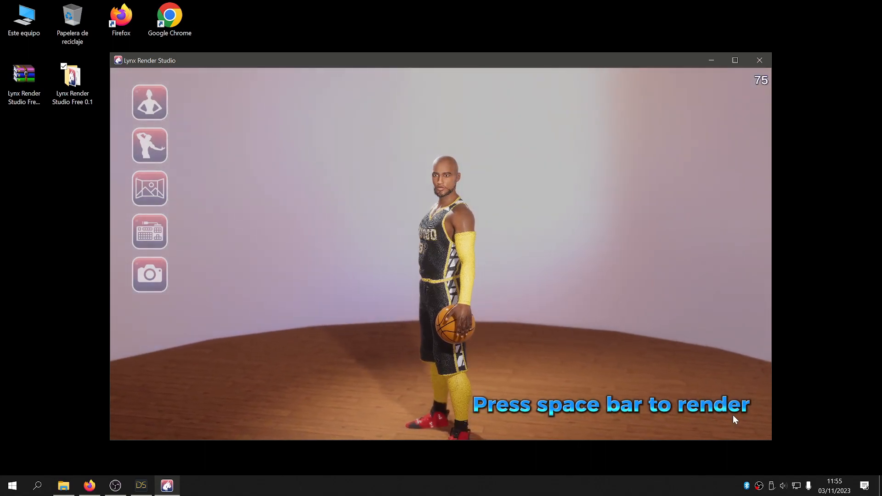
Render the basketball player from the normal view and from close-up angles in camera mode, and leave camera mode
key("space")
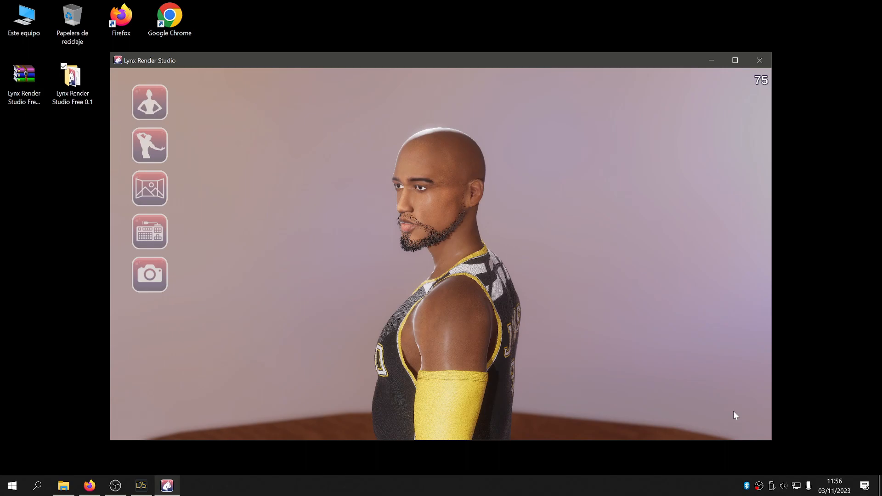
left_click(150, 274)
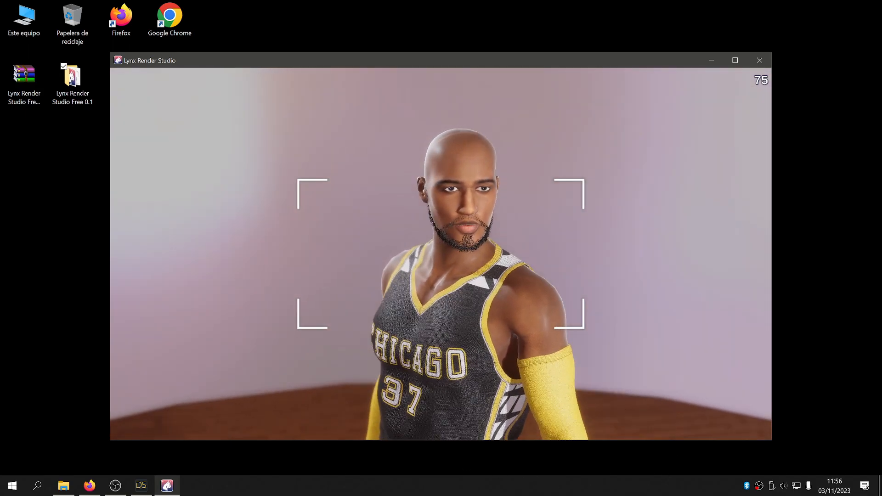
key("space")
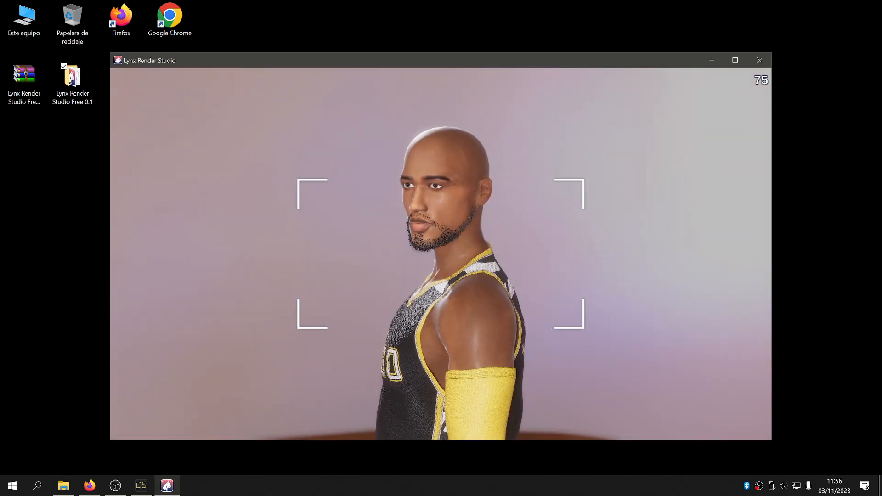
left_click(440, 254)
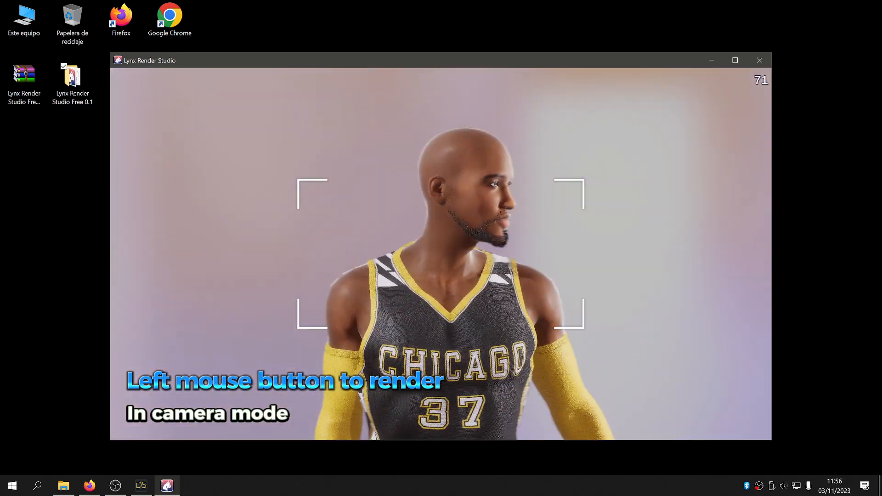
key("Escape")
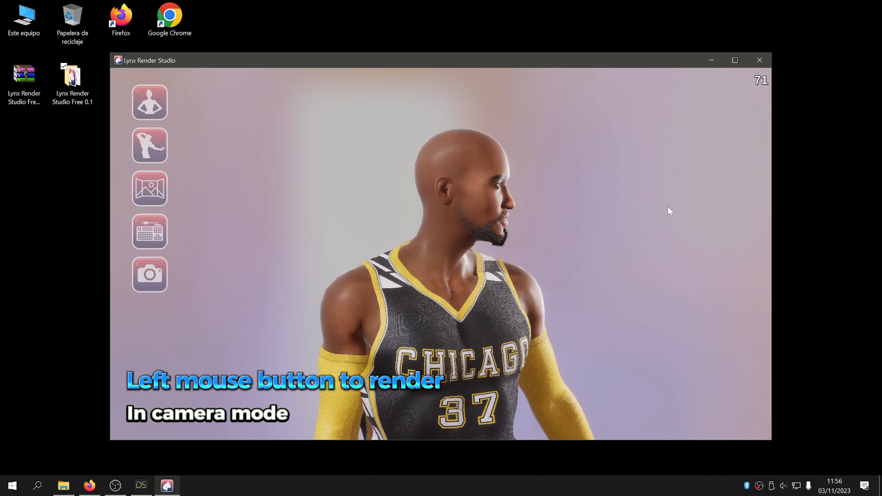
Minimize Lynx Render Studio, open the Renders folder in Lynx Render Studio Free 0.1, and view the saved PNG renders from first to last
left_click(712, 60)
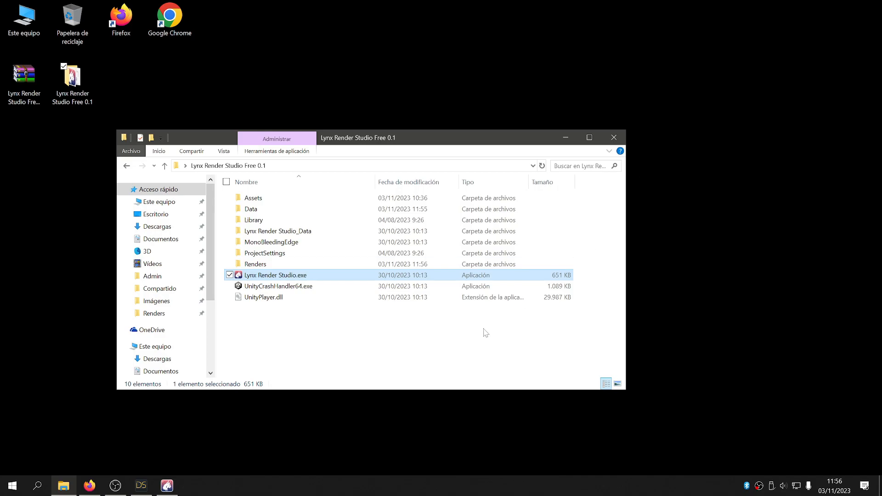
left_click(259, 267)
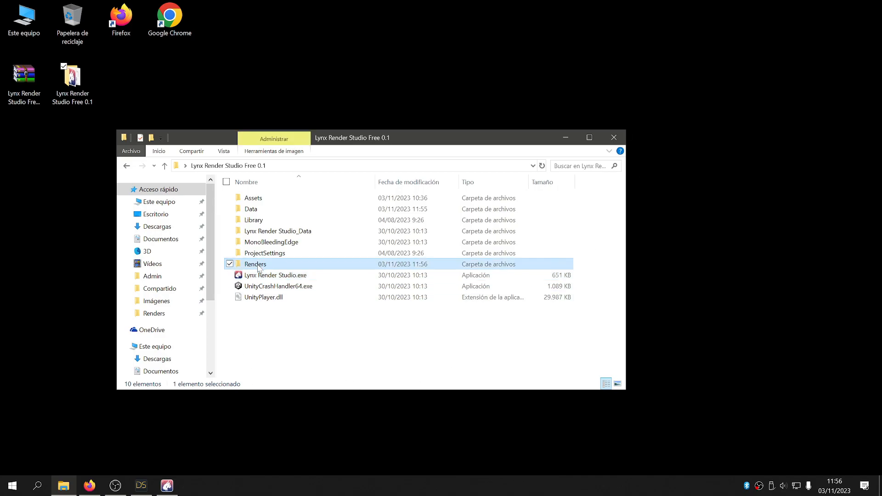
double_click(258, 266)
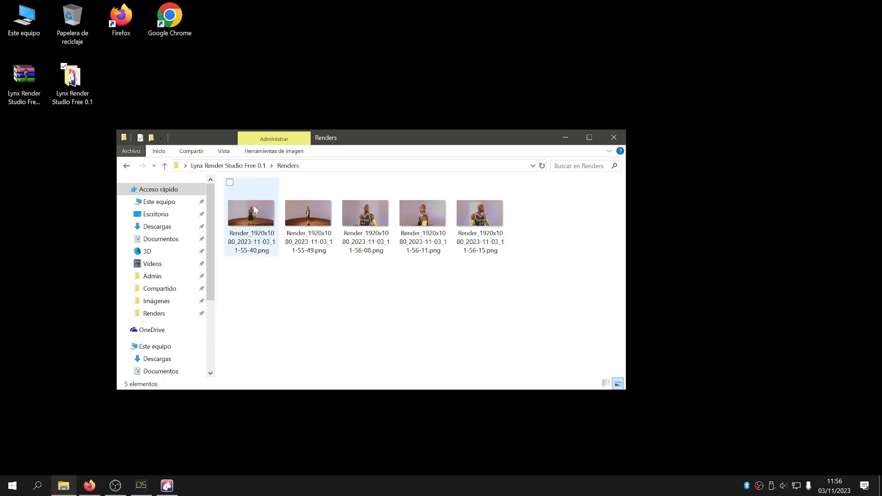
double_click(252, 219)
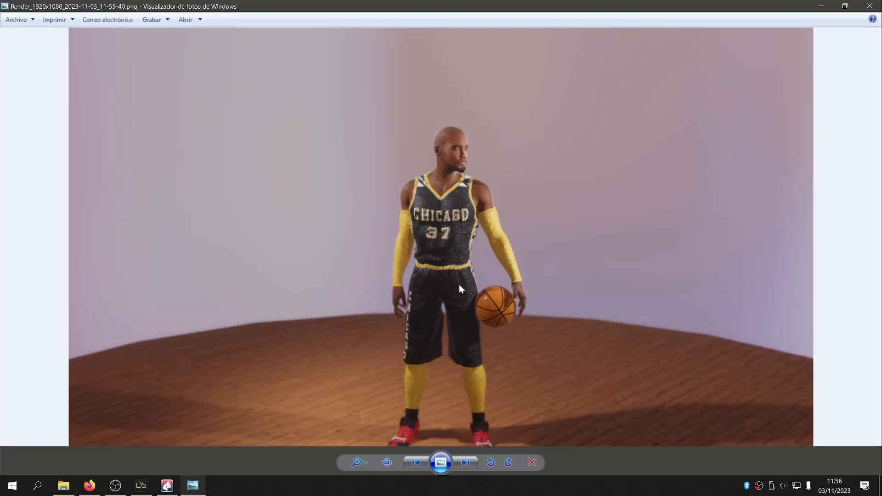
key("Right")
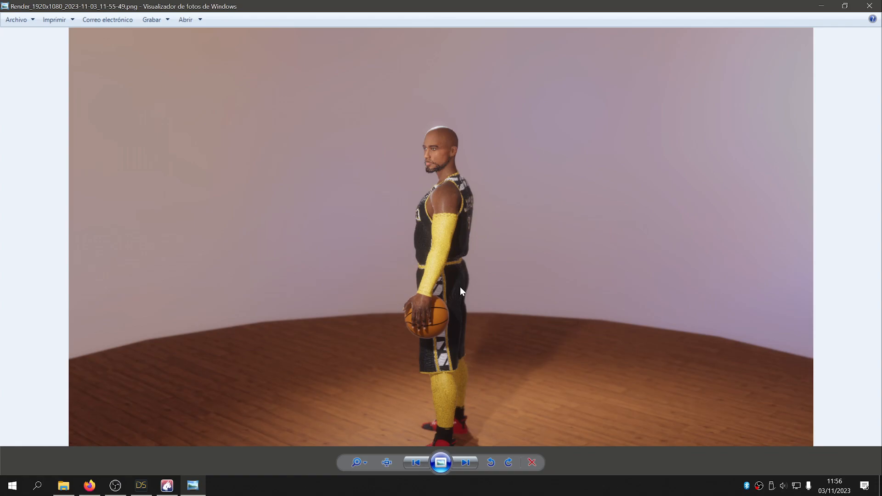
key("Right")
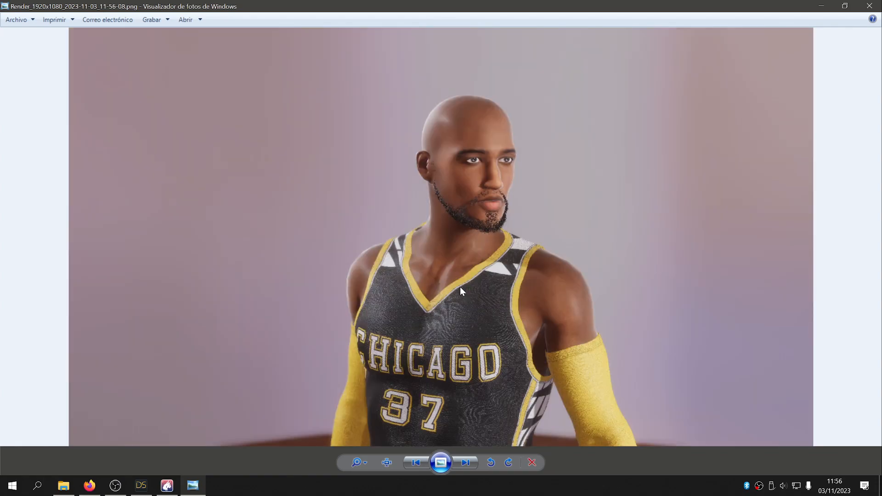
key("Right")
key("Right")
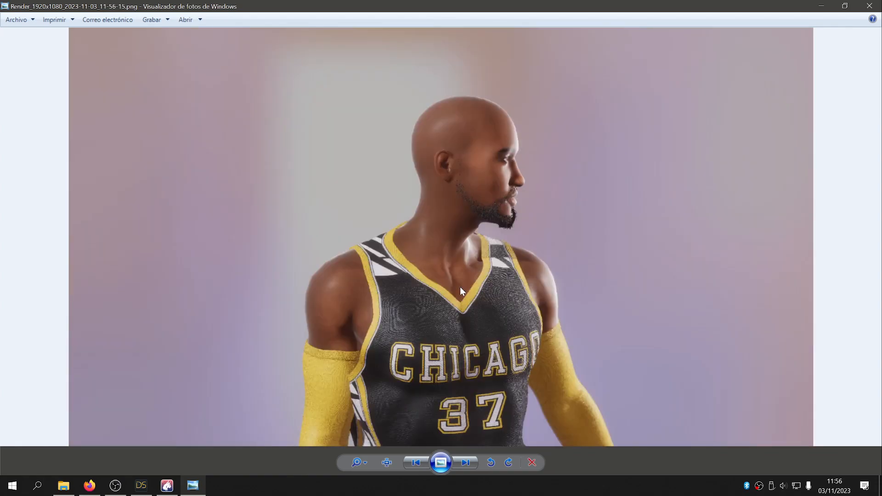